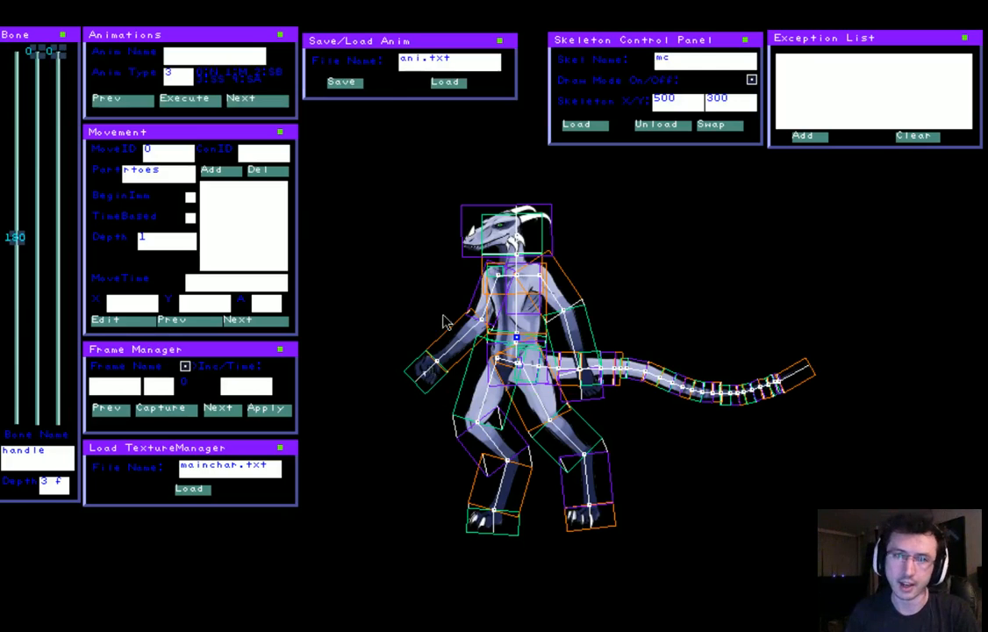
Set the bone depth to 3 and select the right hand bone, rhand
text(3)
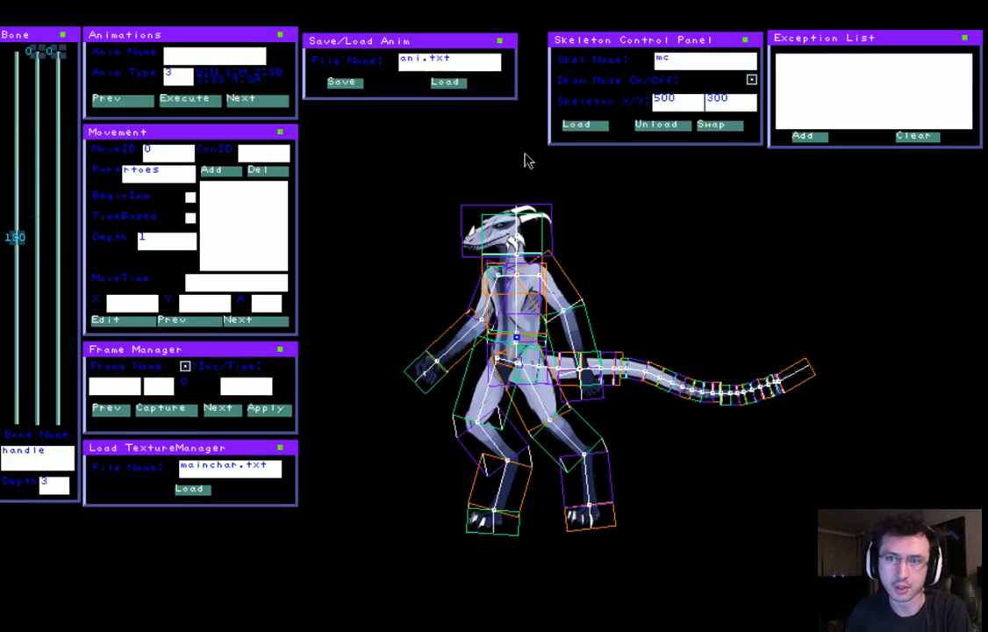
key(Down)
key(Down)
key(Up)
key(Up)
key(Down)
key(Down)
key(Down)
key(Up)
key(Up)
key(Up)
key(Down)
key(Down)
key(Right)
key(Down)
key(Down)
key(Down)
key(Up)
key(Up)
key(Up)
key(Down)
key(Down)
key(Down)
key(Up)
key(Up)
key(Up)
key(Down)
key(Down)
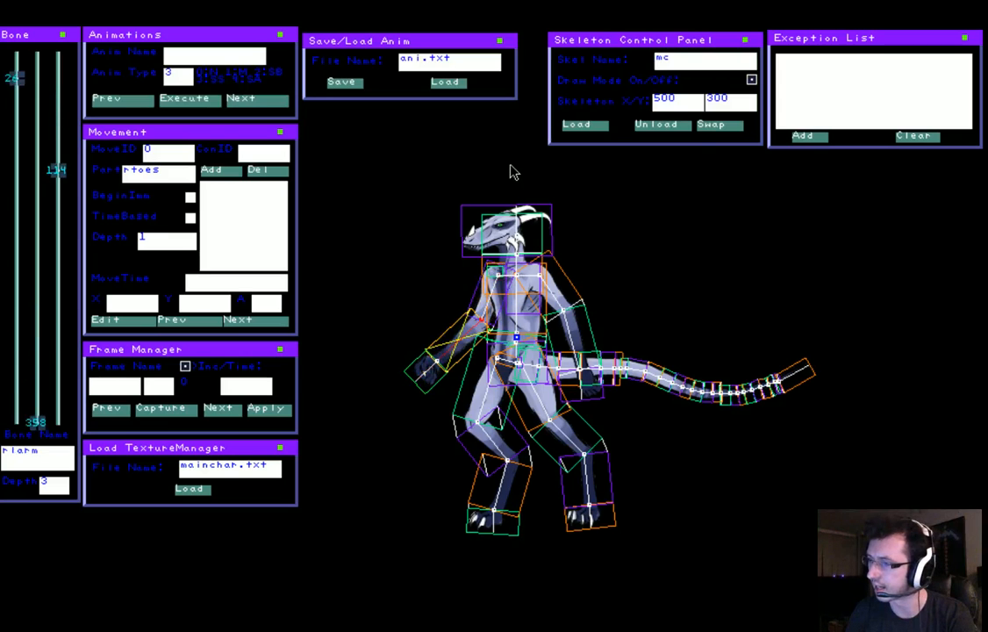
key(Down)
key(Up)
key(Up)
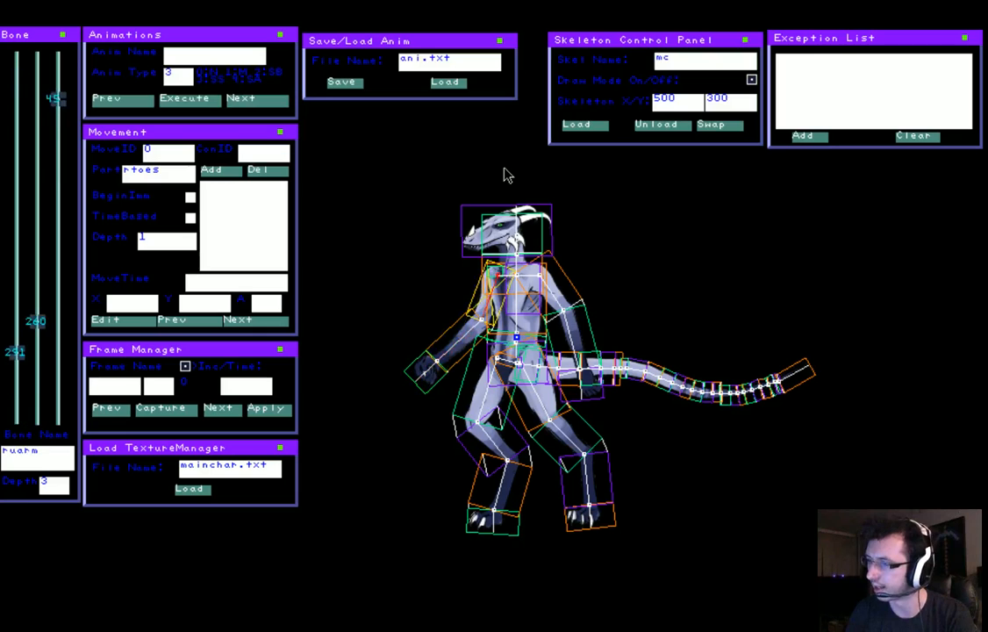
key(Down)
key(Down)
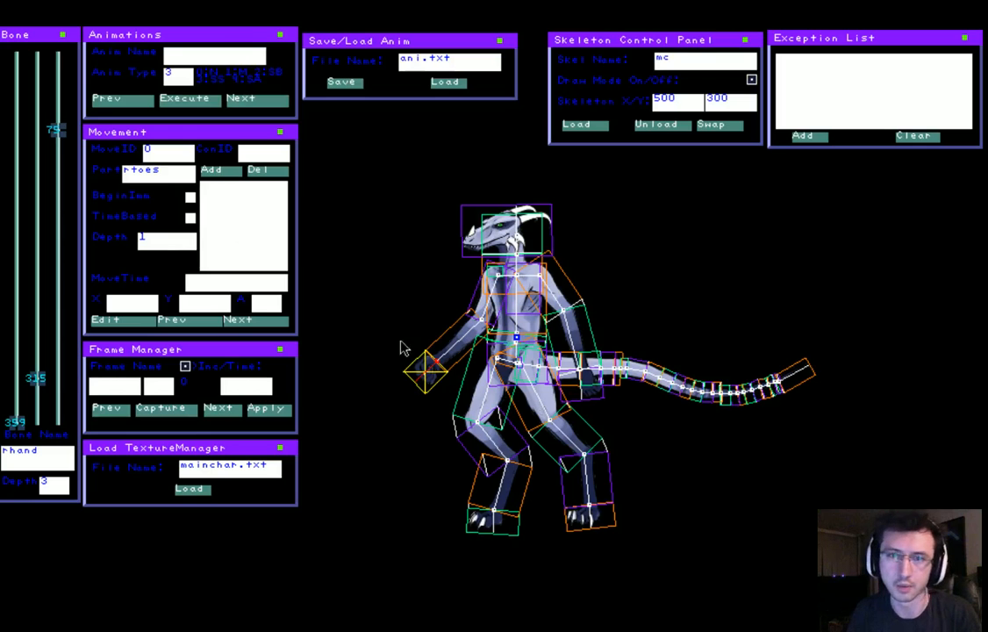
Raise the right hand to head height with the elbow bent, and hide the bone overlay
drag(402, 345, 422, 228)
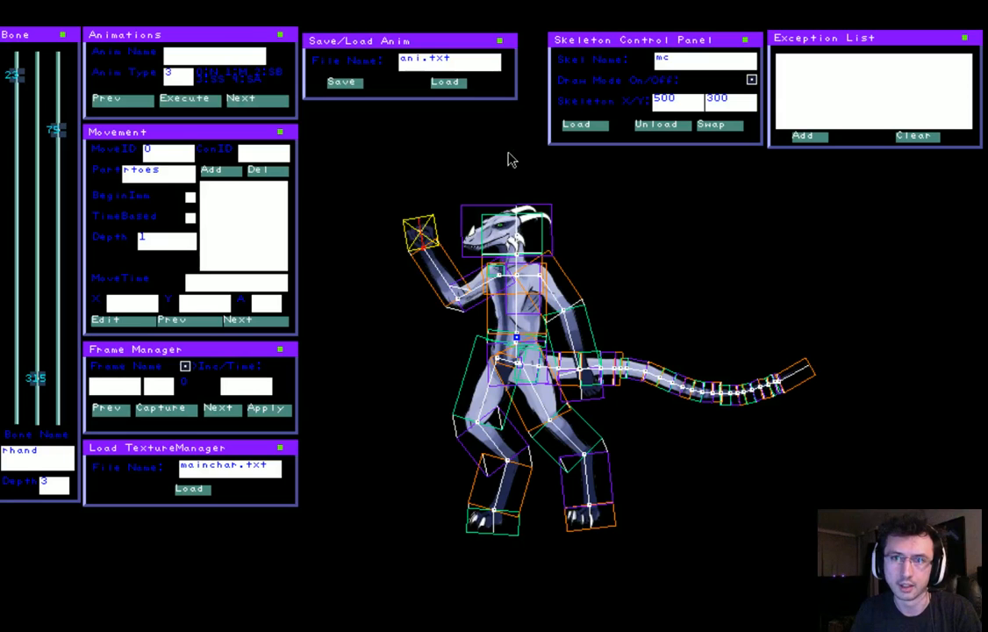
key(d)
mouse_move(419, 221)
mouse_down()
mouse_move(443, 218)
mouse_move(386, 223)
mouse_move(441, 216)
mouse_move(424, 302)
mouse_move(379, 242)
mouse_move(373, 357)
mouse_move(393, 334)
mouse_move(418, 250)
mouse_move(368, 311)
mouse_move(388, 345)
mouse_move(452, 256)
mouse_move(376, 274)
mouse_move(376, 332)
mouse_move(443, 247)
mouse_move(338, 323)
mouse_move(388, 283)
mouse_move(439, 218)
mouse_move(333, 299)
mouse_move(450, 212)
mouse_move(353, 229)
mouse_move(471, 213)
mouse_move(333, 229)
mouse_move(443, 194)
mouse_move(456, 211)
mouse_move(460, 204)
mouse_move(460, 263)
mouse_move(434, 207)
mouse_move(461, 206)
mouse_move(395, 189)
mouse_move(465, 204)
mouse_move(409, 233)
mouse_move(448, 216)
mouse_move(370, 225)
mouse_move(430, 204)
mouse_move(326, 214)
mouse_move(417, 188)
mouse_move(433, 196)
mouse_move(391, 217)
mouse_move(421, 287)
mouse_move(384, 181)
mouse_move(419, 281)
mouse_move(410, 212)
mouse_move(433, 237)
mouse_move(420, 244)
mouse_move(425, 202)
mouse_move(418, 225)
mouse_move(434, 279)
mouse_move(430, 207)
mouse_move(419, 226)
mouse_move(430, 242)
mouse_move(420, 228)
mouse_up()
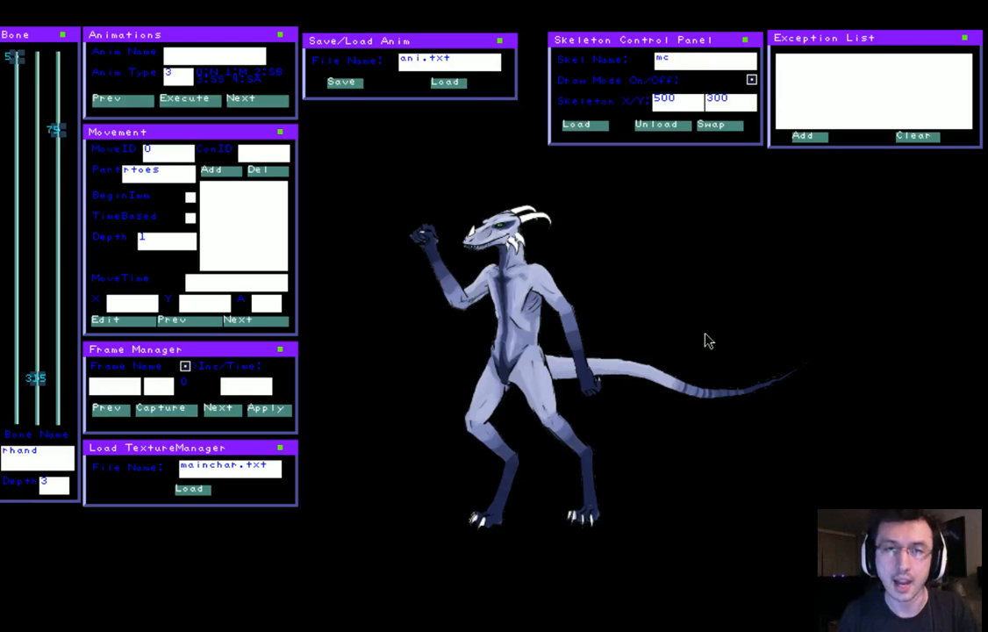
Show the bone overlay and select the bone at the tip of the tail, tail24
key(space)
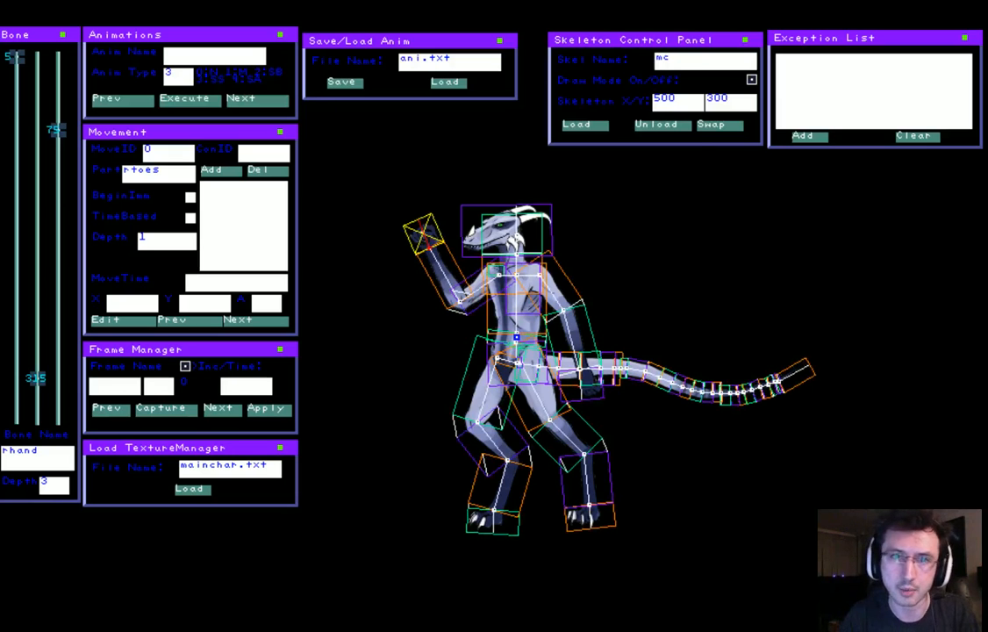
key(Up)
key(Up)
key(Up)
key(Up)
key(Up)
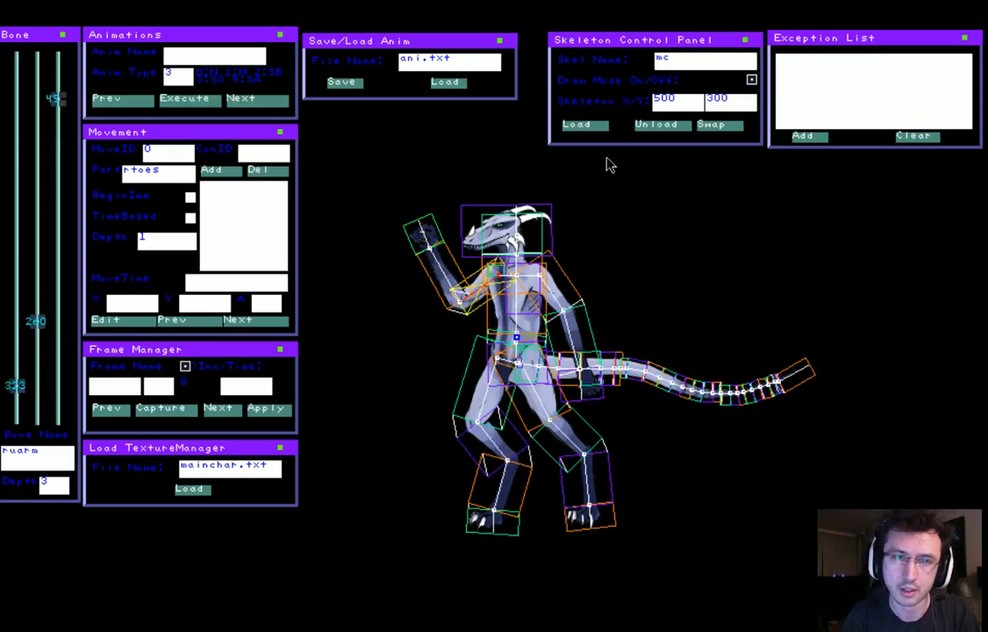
key(Up)
key(Up)
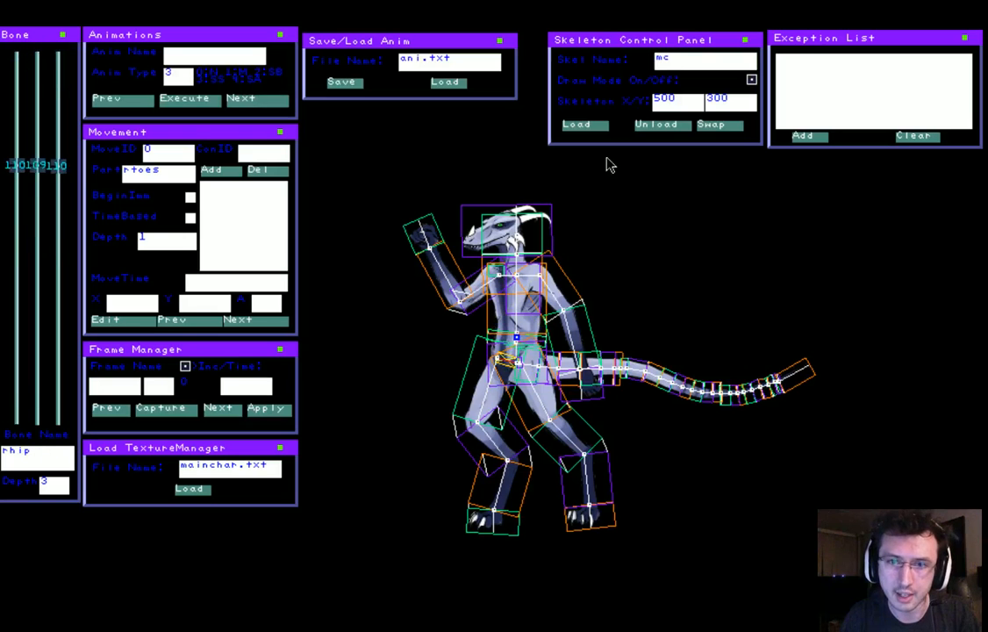
key(Up)
key(Up)
key(Up)
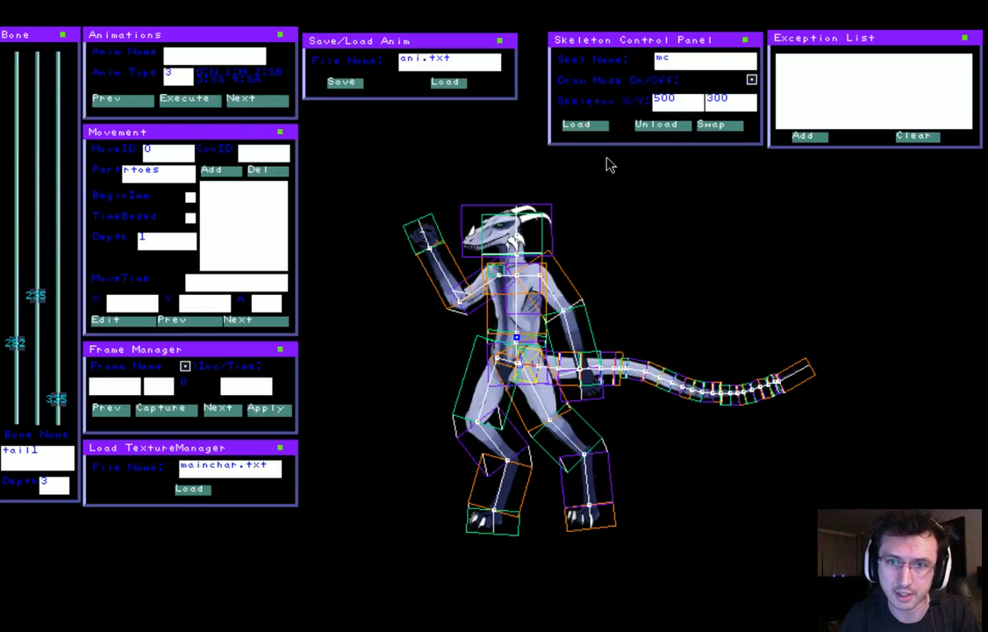
key(Up)
key(Up)
key(Up)
key(Up)
key(Up)
key(Up)
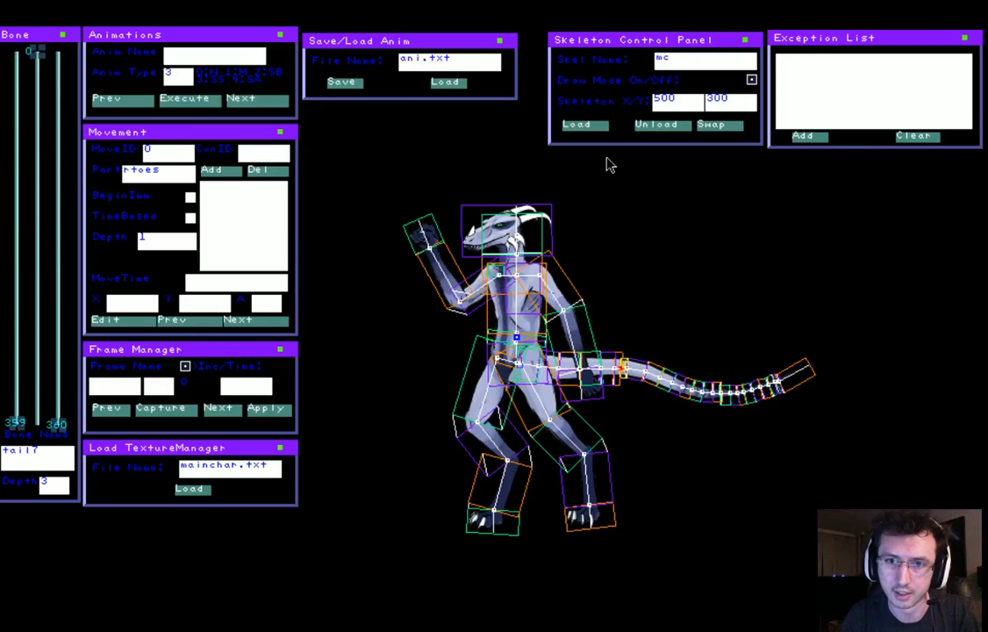
key(Up)
key(Up)
key(Up)
key(Up)
key(Up)
key(Up)
key(Up)
key(Up)
key(Up)
key(Up)
key(Up)
key(Up)
key(Up)
key(Up)
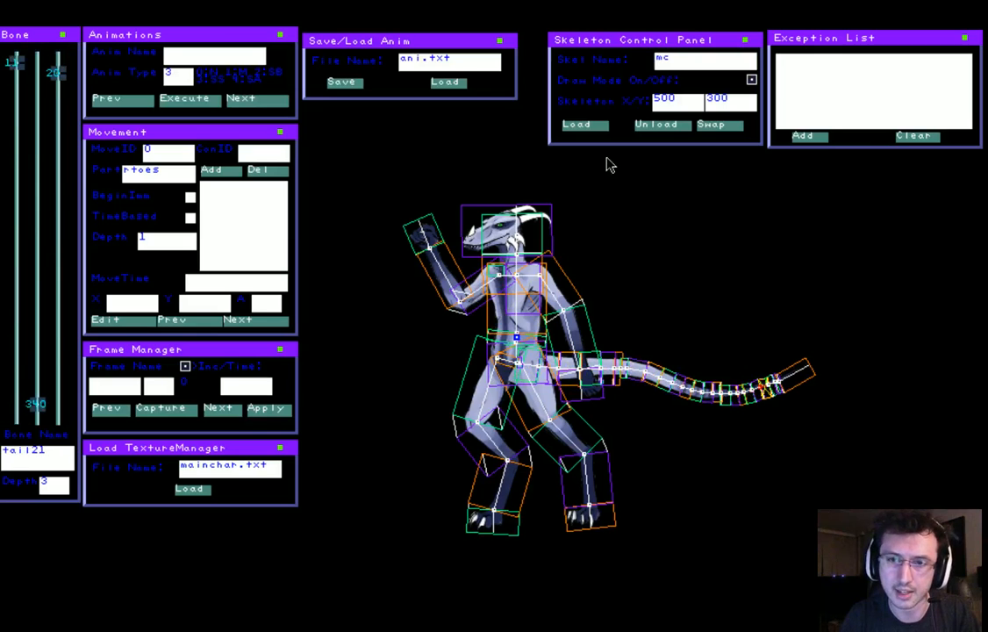
key(Up)
key(Up)
key(Up)
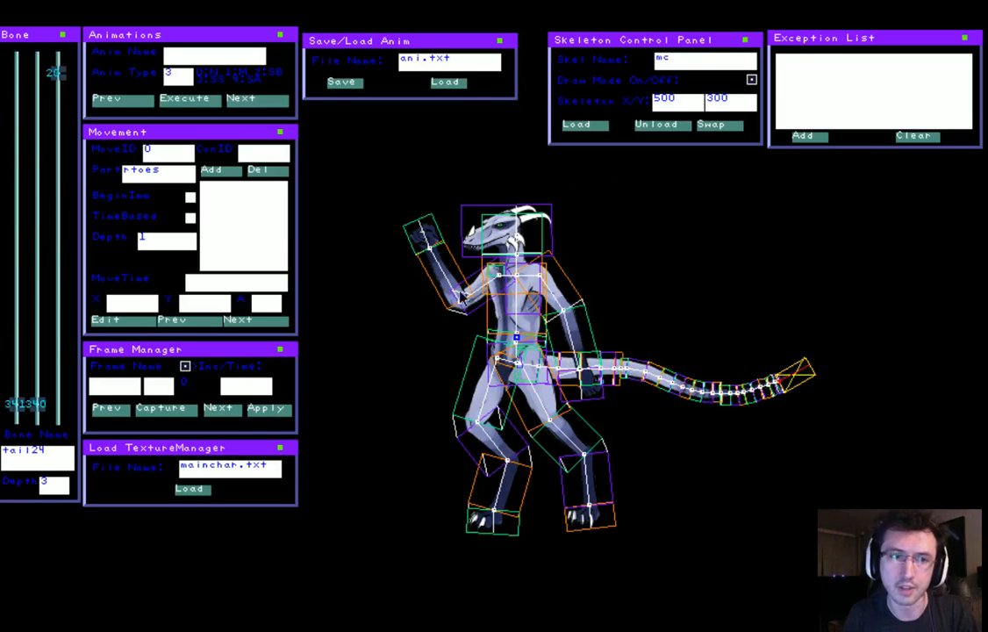
Hide the bone overlay, set the depth for tail24 to 10, and bend the outer part of the tail upward
key(space)
mouse_move(822, 337)
mouse_down()
mouse_move(821, 349)
mouse_move(708, 262)
mouse_move(953, 435)
mouse_move(803, 492)
mouse_move(928, 448)
mouse_move(885, 365)
mouse_move(889, 401)
mouse_move(851, 378)
mouse_move(819, 329)
mouse_up()
click(53, 481)
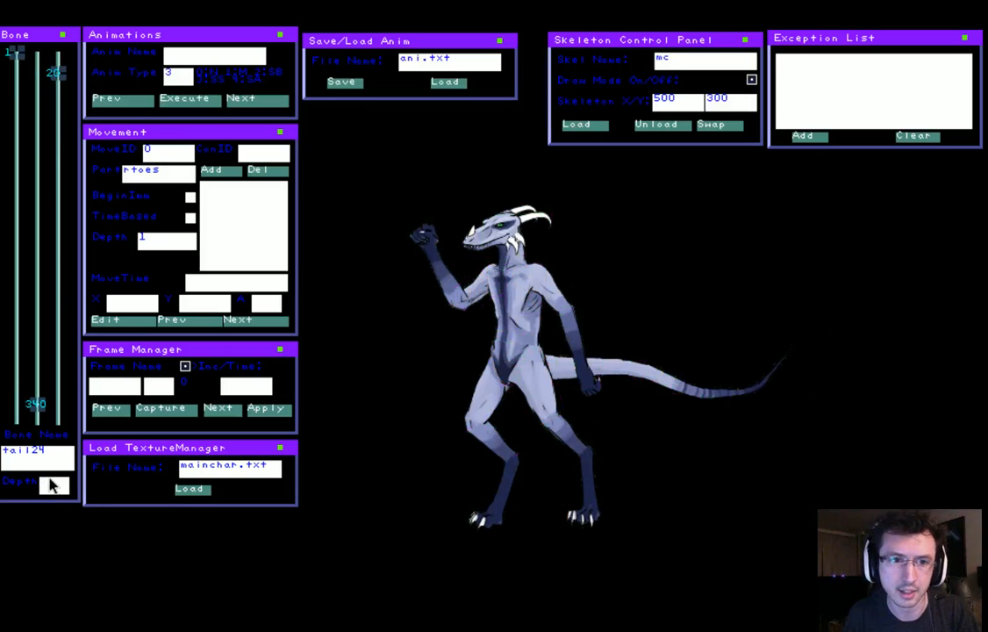
text(10)
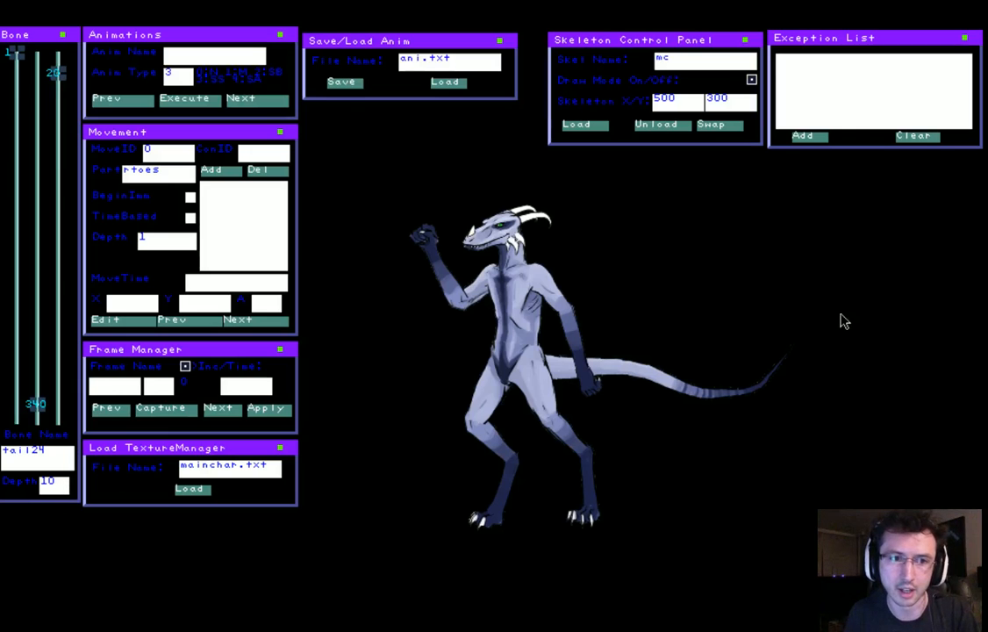
drag(823, 309, 740, 330)
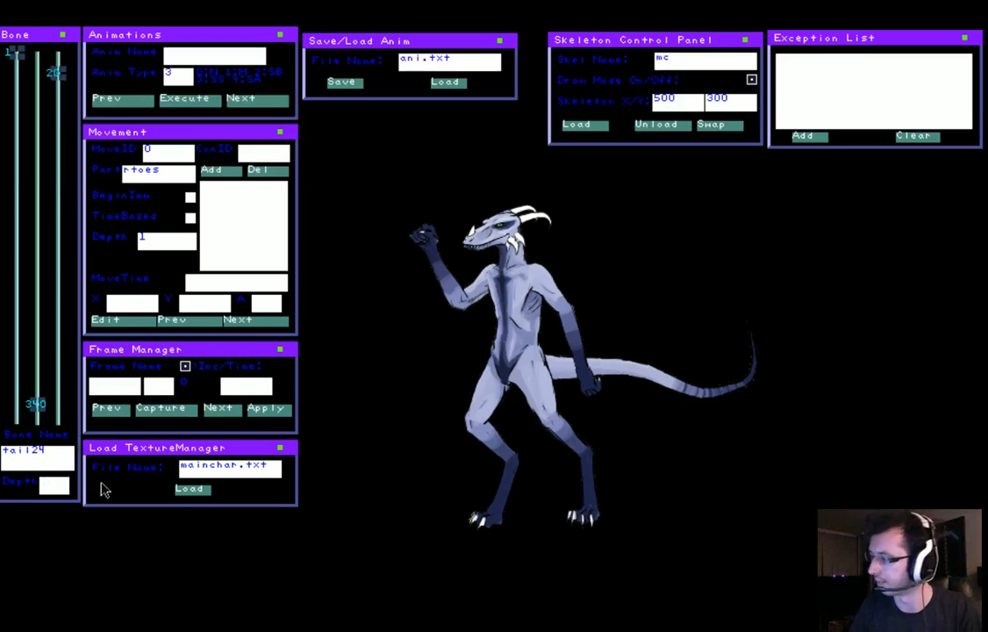
Set the depth for tail24 to 20 and pull the tip outward to stretch the whole tail into a rising line
key(alt+Tab)
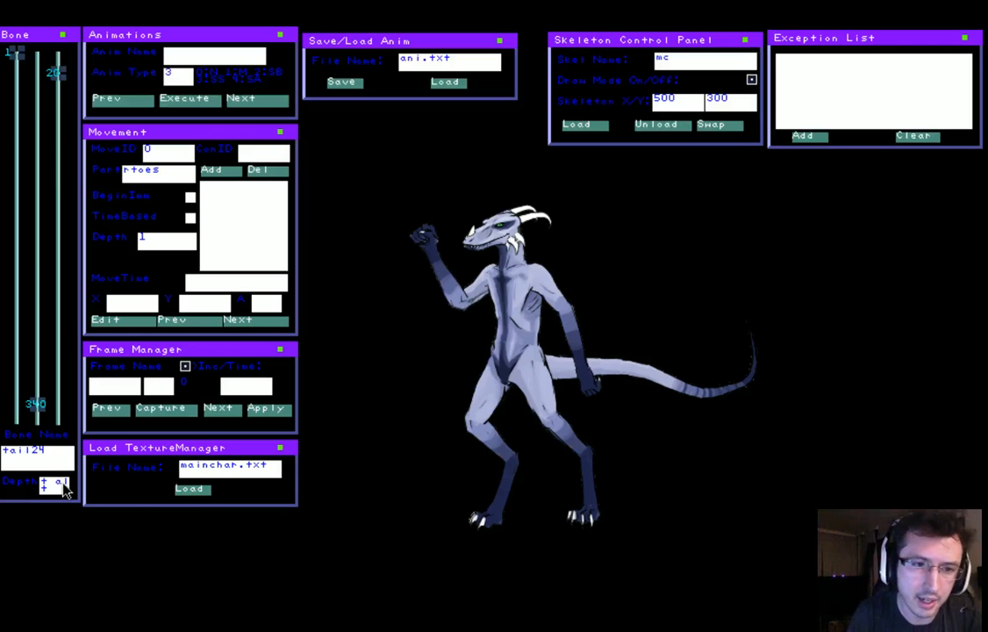
key(BackSpace)
key(BackSpace)
key(BackSpace)
key(BackSpace)
key(BackSpace)
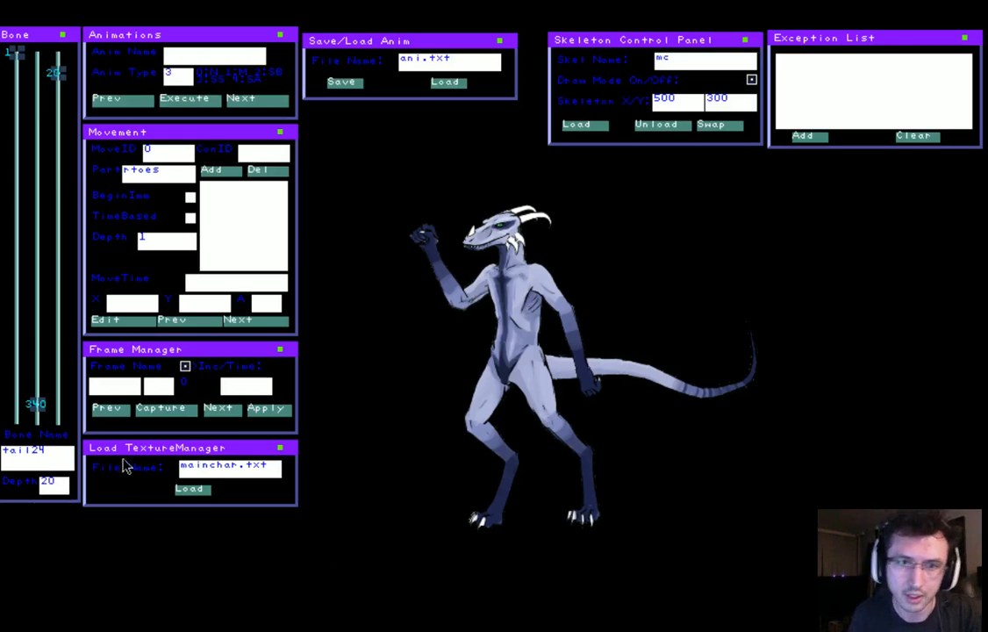
drag(774, 322, 952, 279)
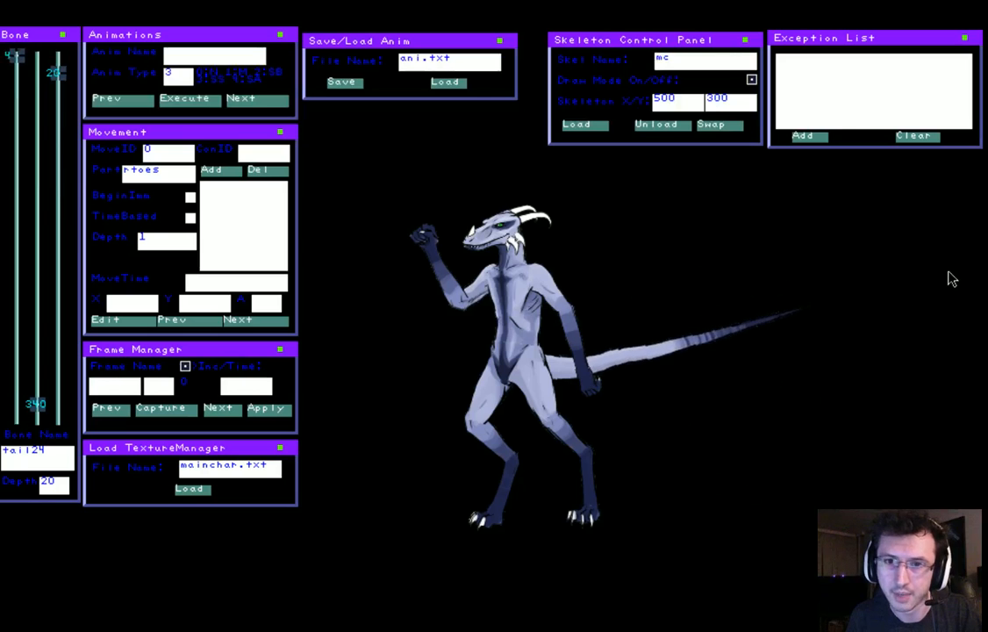
Swing the tail through several curled poses, leaving it in an S-shaped curve behind the character with its tip pointing up
drag(932, 212, 454, 420)
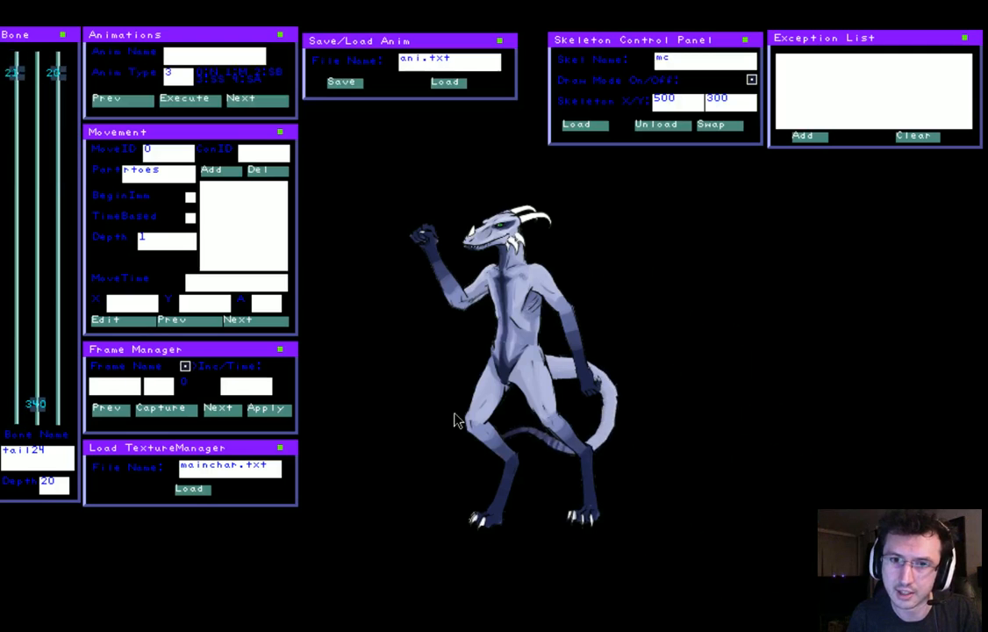
drag(445, 309, 614, 351)
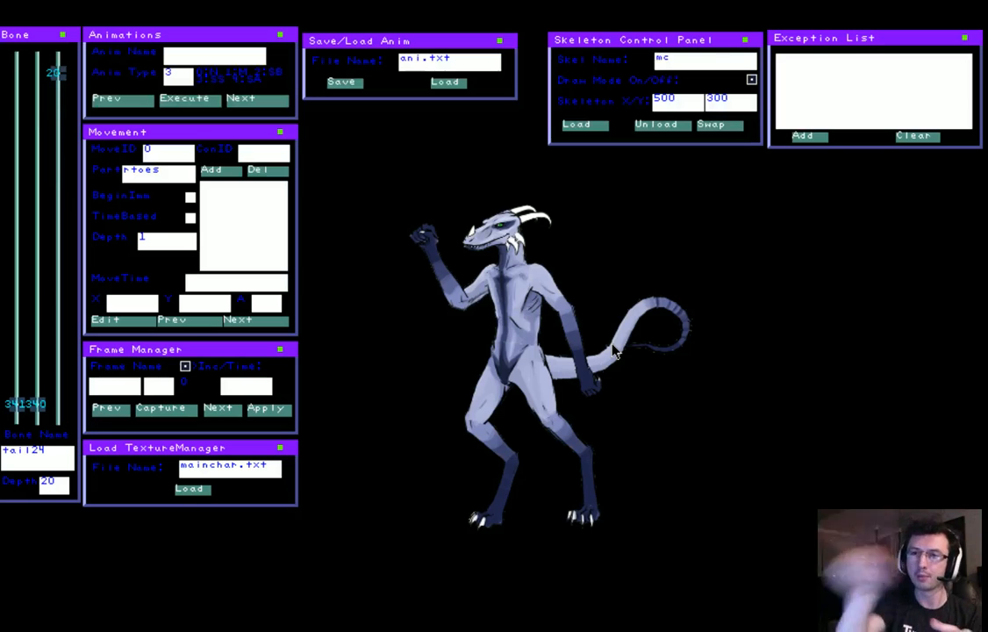
drag(611, 344, 197, 453)
drag(690, 589, 623, 263)
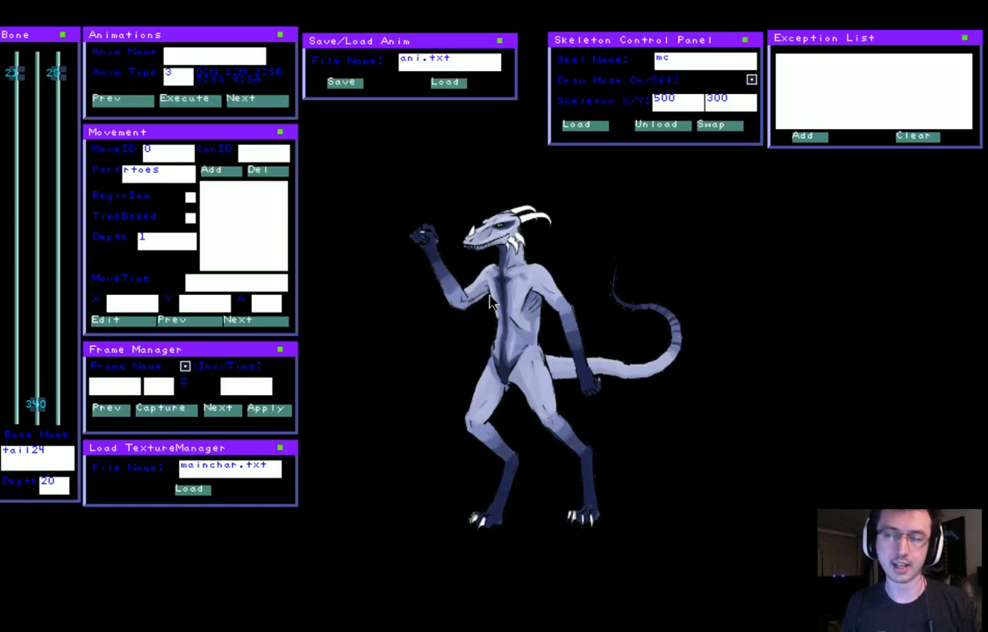
Show the bone overlay, select the left hand bone, lhand, and set its depth to 3
key(space)
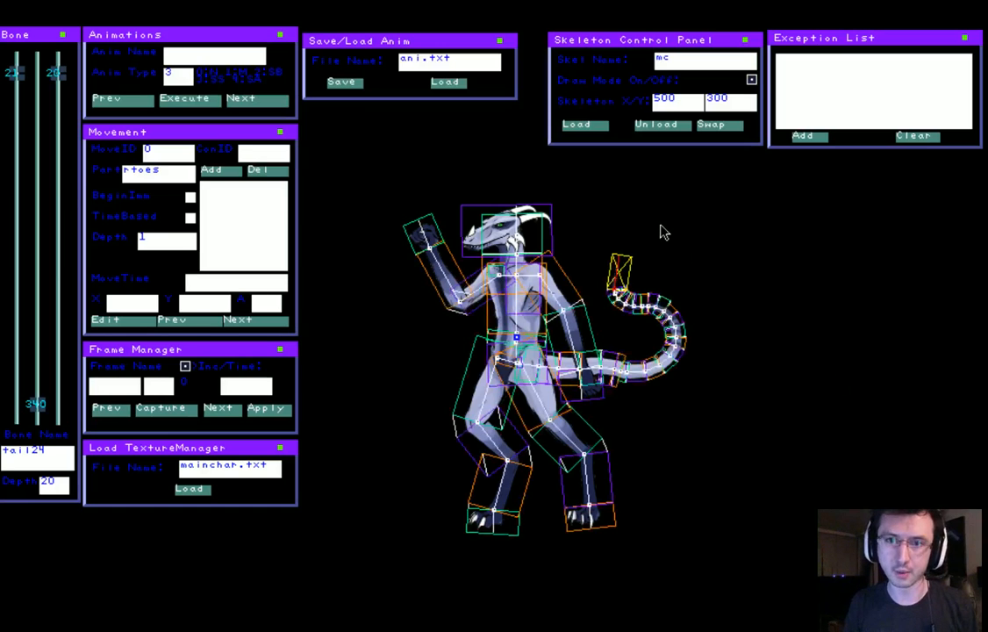
key(Left)
key(Left)
key(Left)
key(Left)
key(Left)
key(Left)
key(Left)
key(Left)
key(Left)
key(Left)
key(Left)
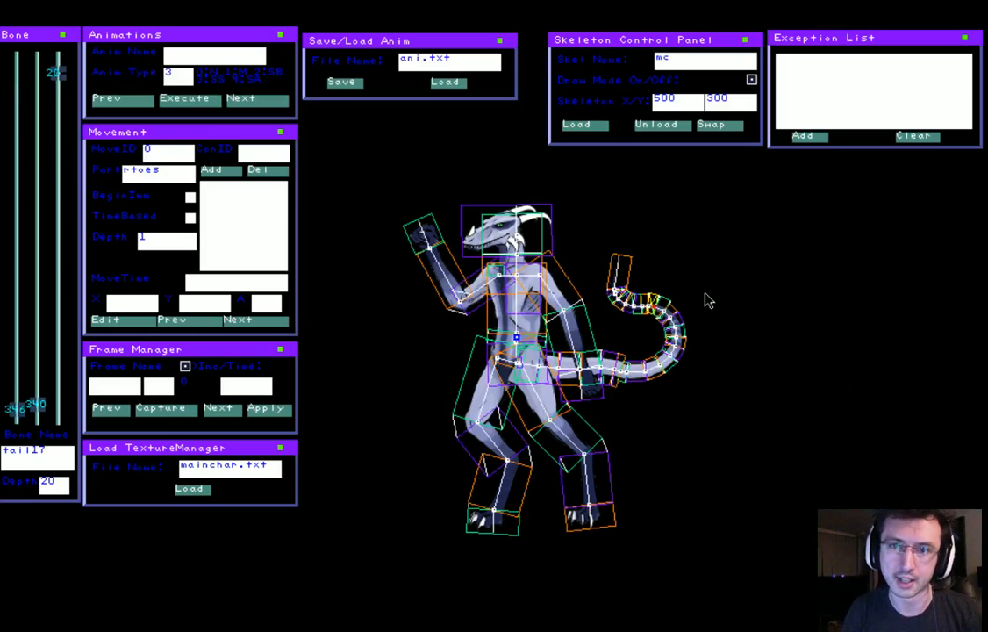
key(Left)
key(Left)
key(Left)
key(Left)
key(Left)
key(Left)
key(Left)
key(Left)
key(Left)
key(Left)
key(Left)
key(Left)
key(Left)
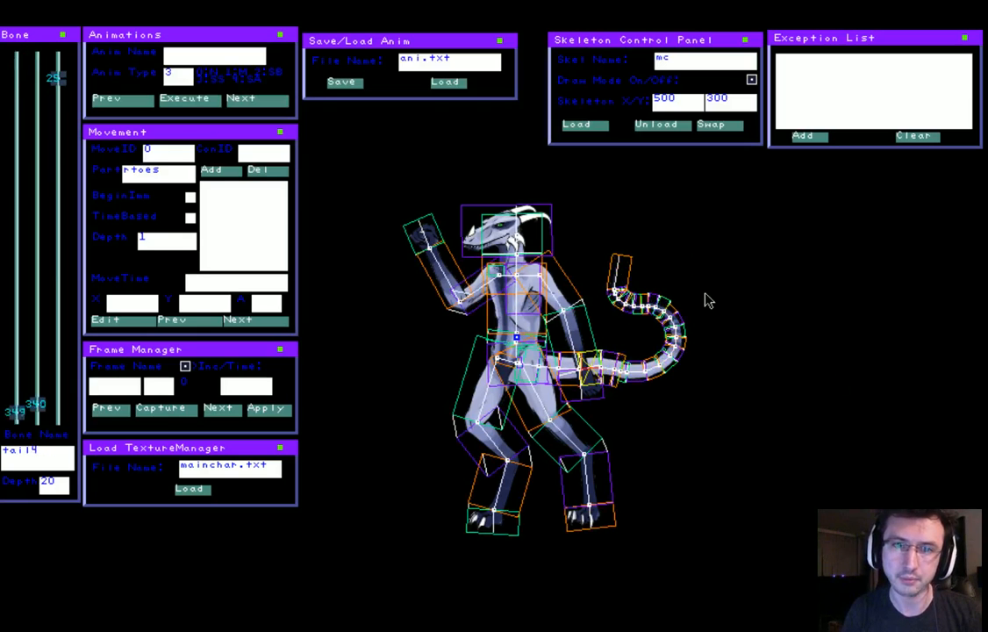
key(Left)
key(Left)
key(Left)
key(Left)
key(Left)
key(Left)
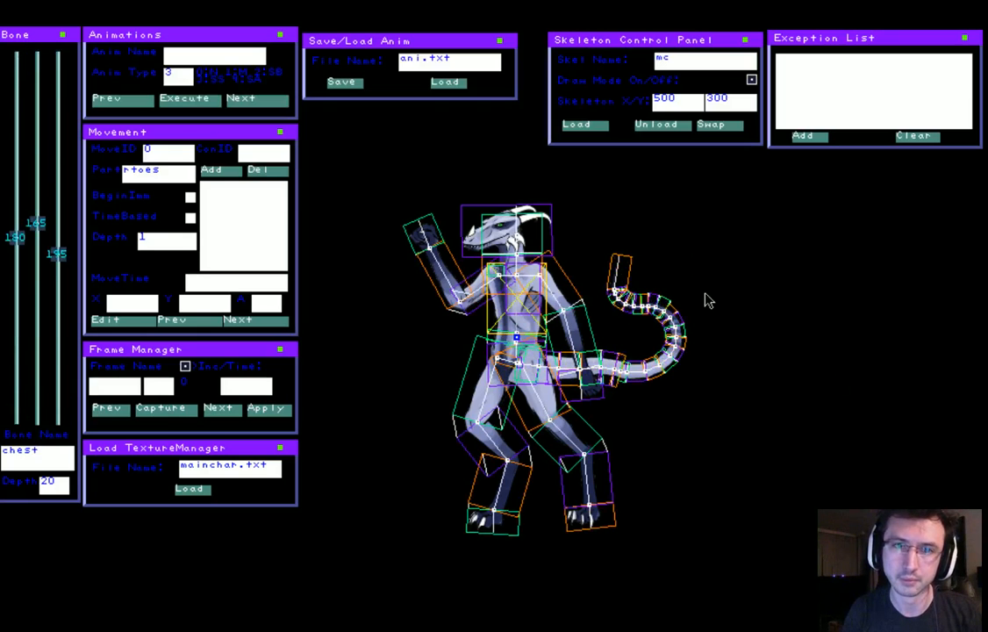
key(Left)
key(Left)
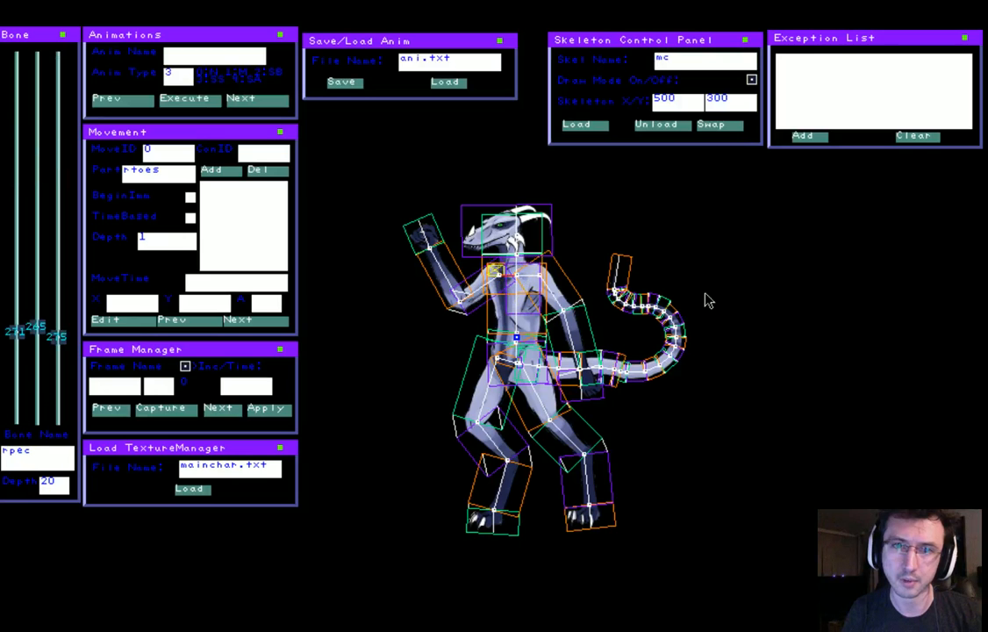
key(Right)
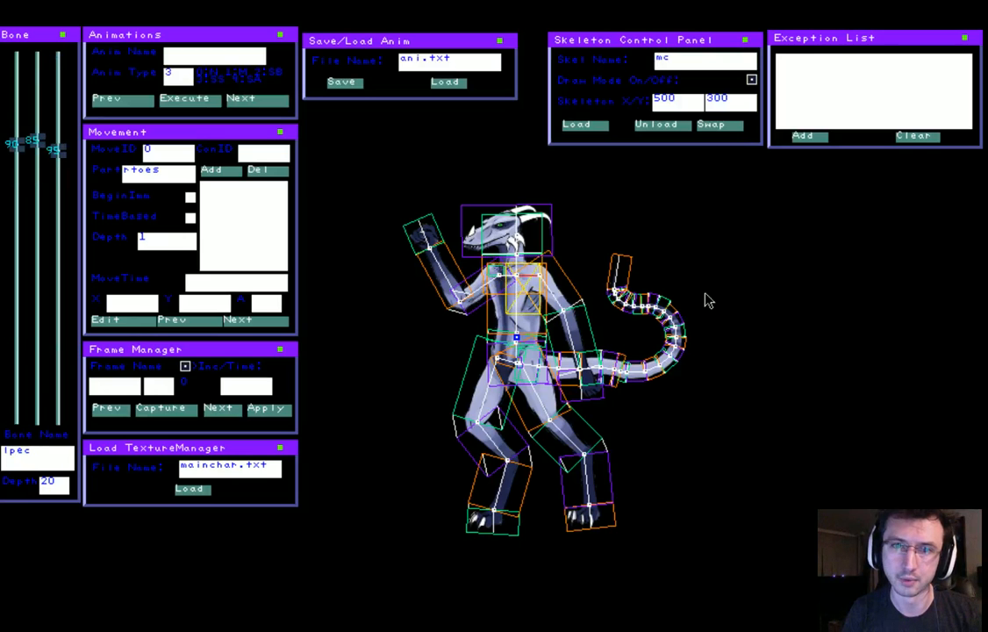
key(Right)
key(Right)
key(Right)
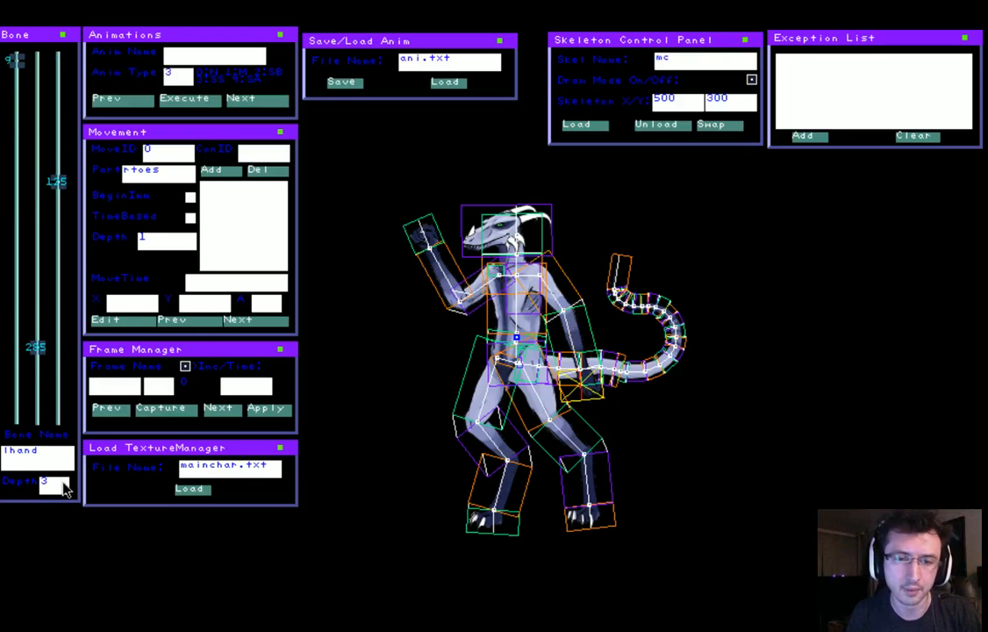
Hide the bone overlay and pose the left arm across the chest with the fist raised just below the jaw
drag(564, 428, 452, 316)
key(space)
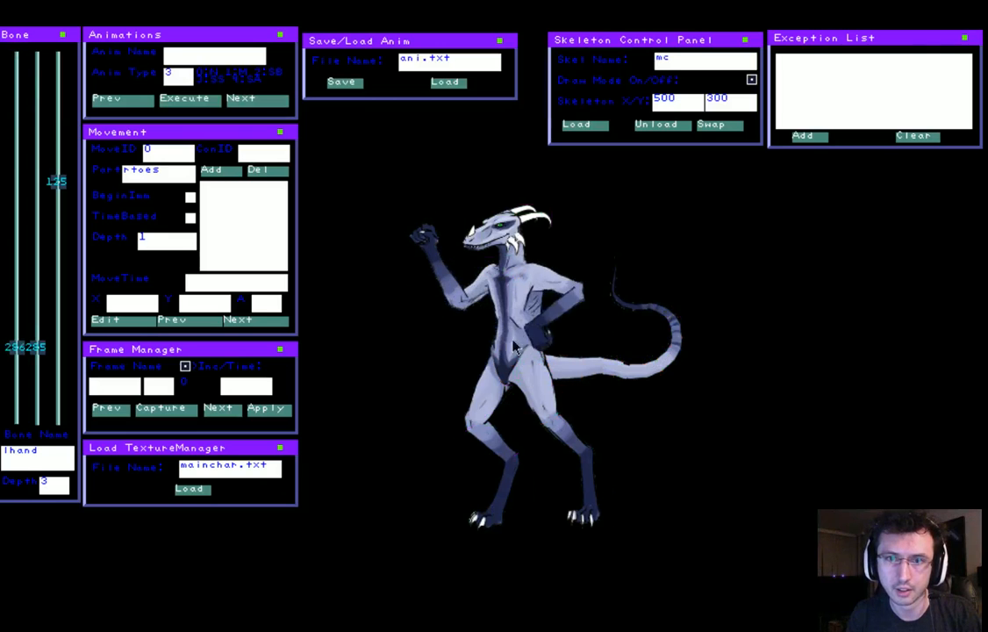
drag(590, 346, 456, 384)
drag(589, 375, 503, 407)
drag(345, 360, 486, 250)
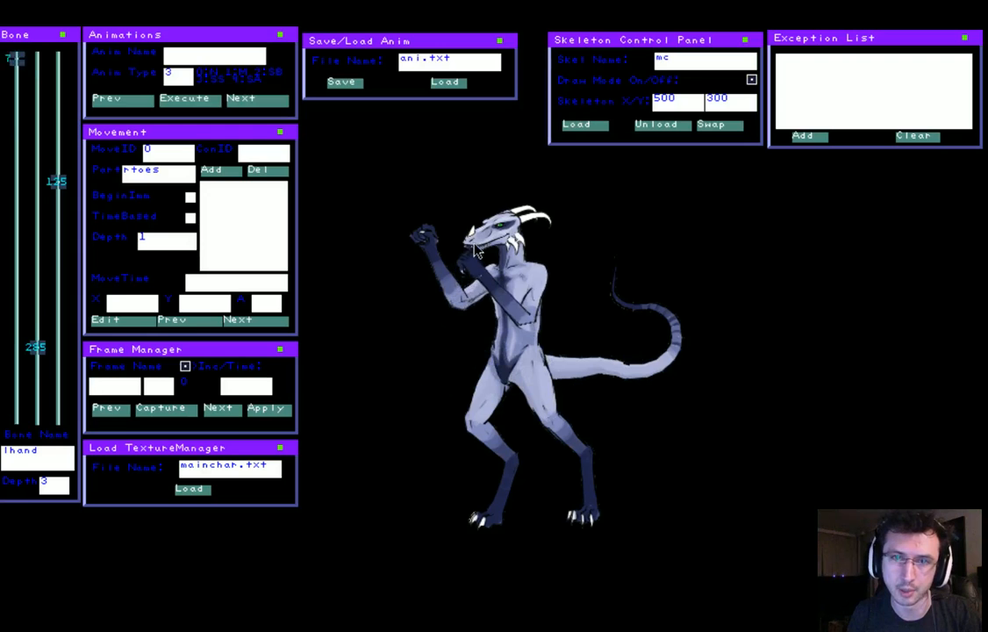
click(475, 245)
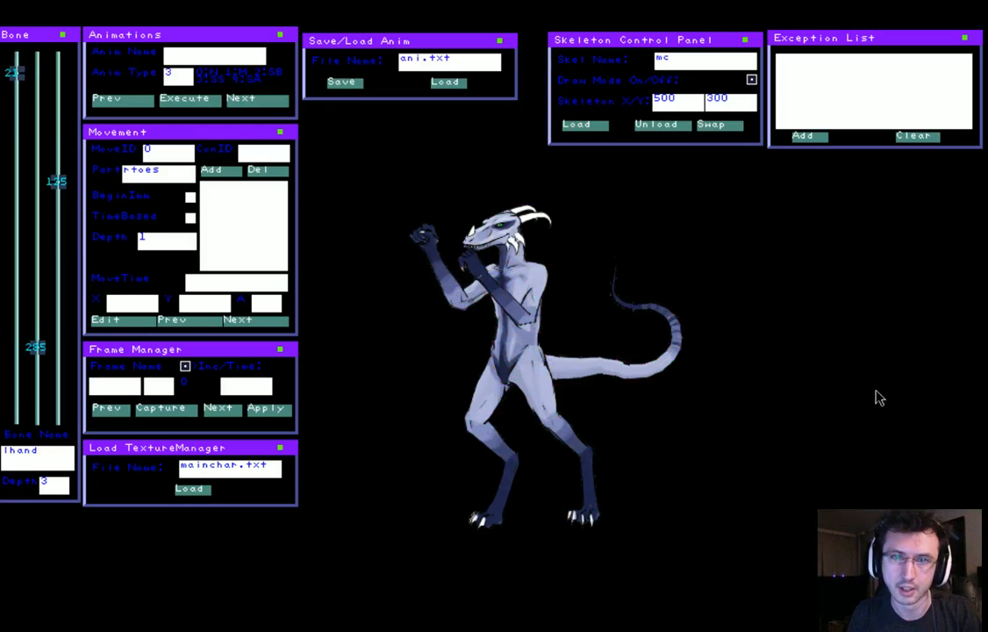